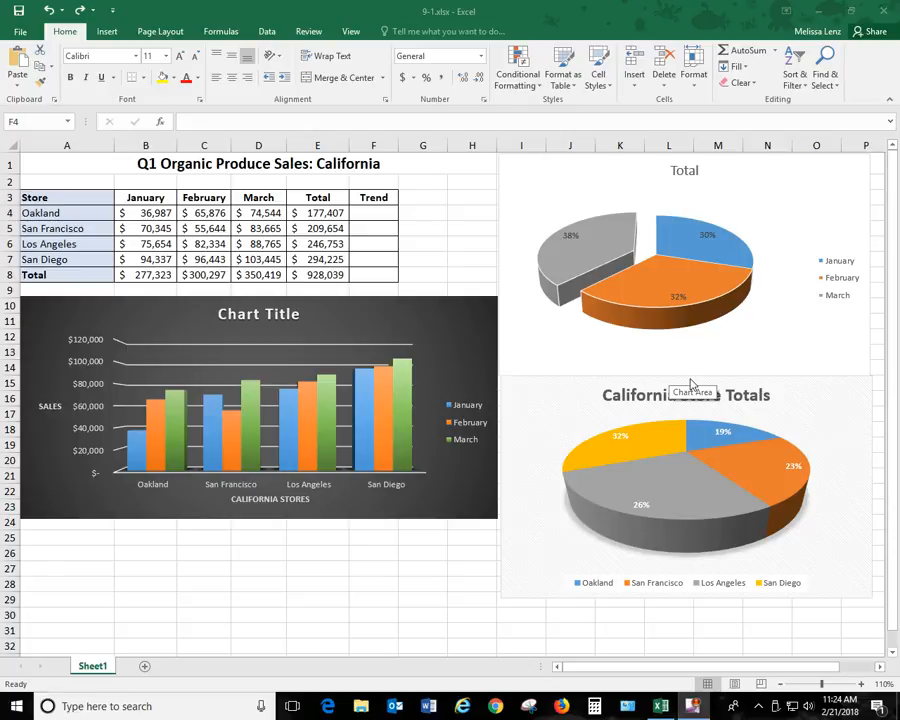
# Insert a line sparkline in F4 for Oakland's January to March sales, using data range B4:D4
pyautogui.click(373, 209)
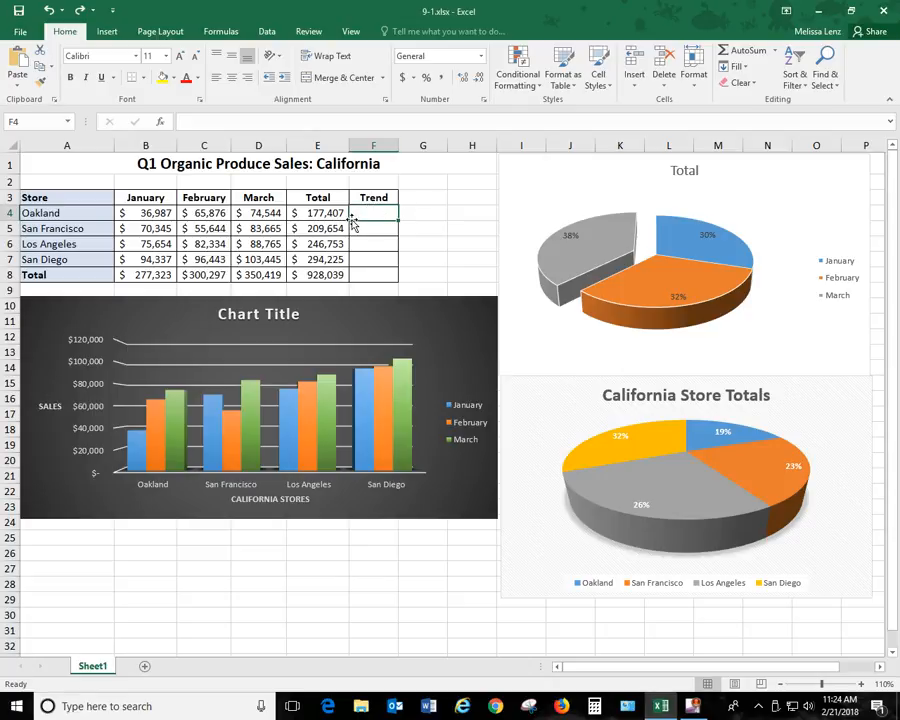
pyautogui.click(107, 32)
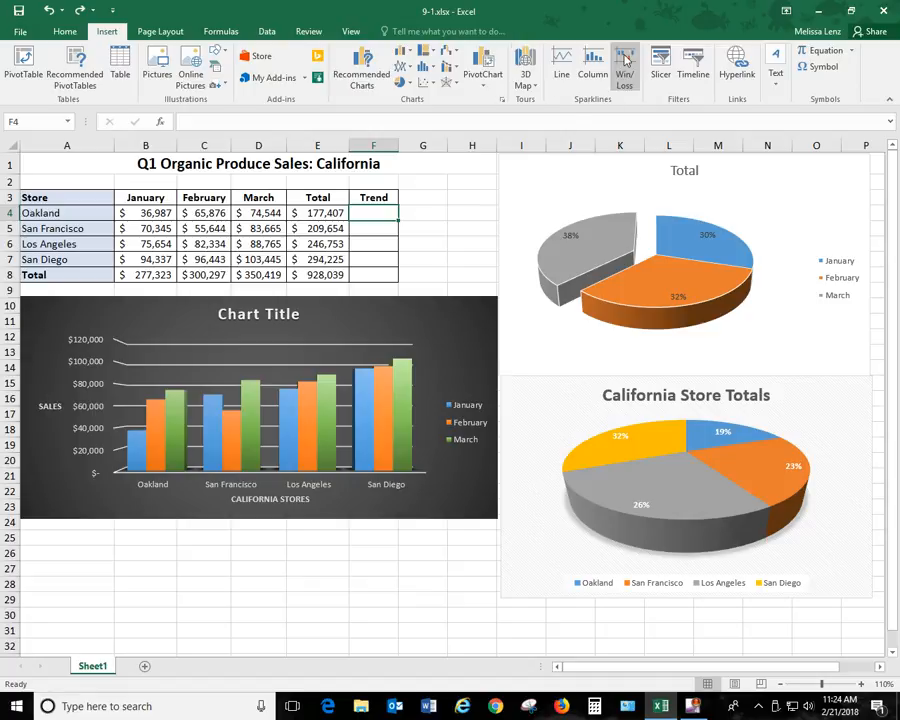
pyautogui.click(563, 80)
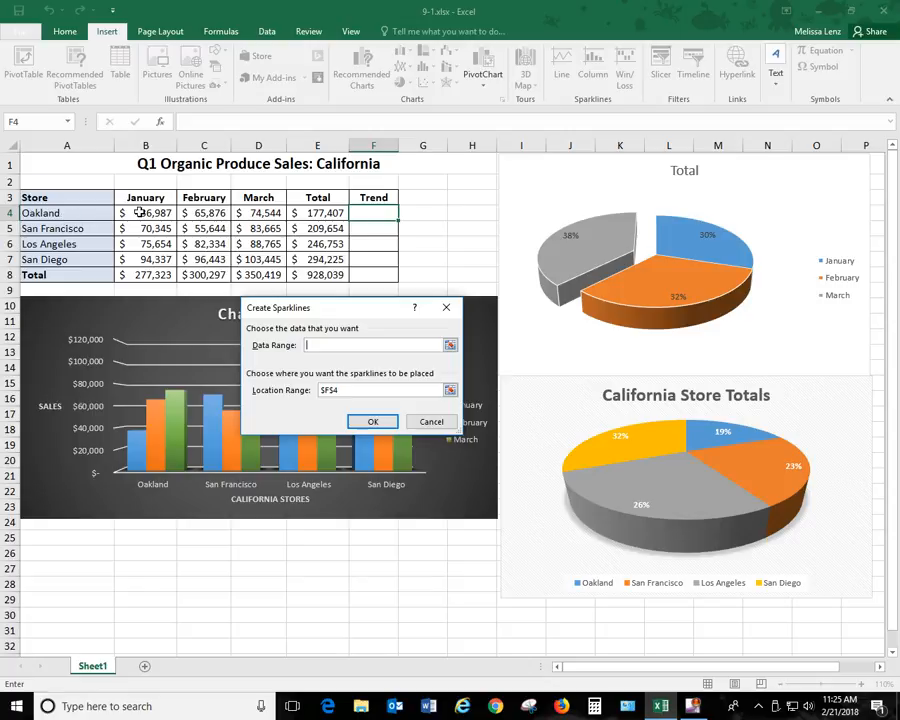
pyautogui.moveTo(138, 213); pyautogui.dragTo(253, 211)
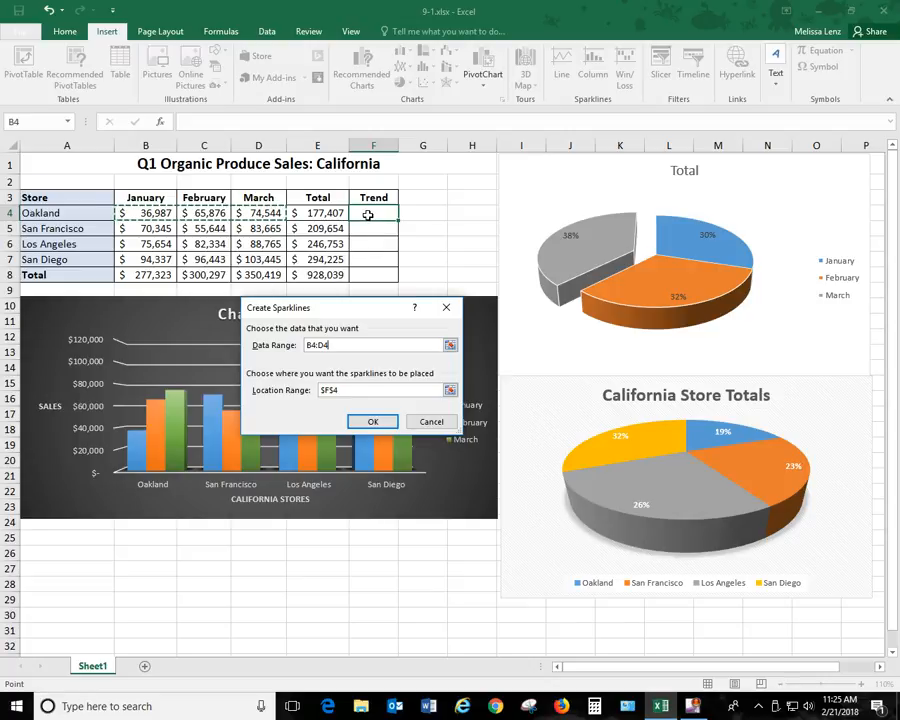
pyautogui.click(375, 424)
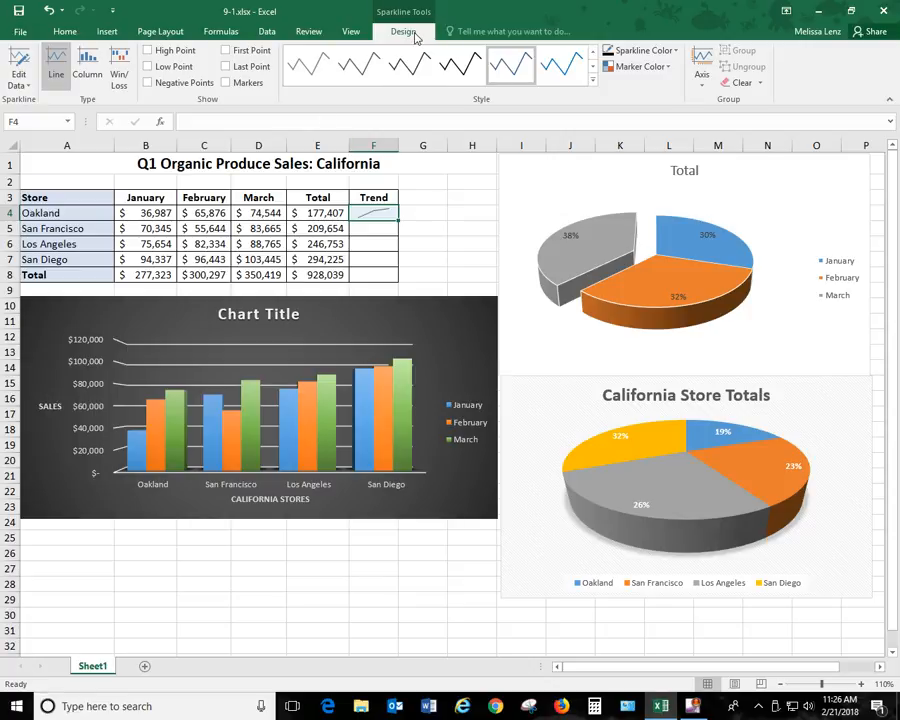
# Show the high point, first point, last point and markers on the Oakland sparkline
pyautogui.click(147, 51)
pyautogui.click(146, 50)
pyautogui.click(226, 50)
pyautogui.click(226, 50)
pyautogui.click(226, 66)
pyautogui.click(147, 50)
pyautogui.click(226, 50)
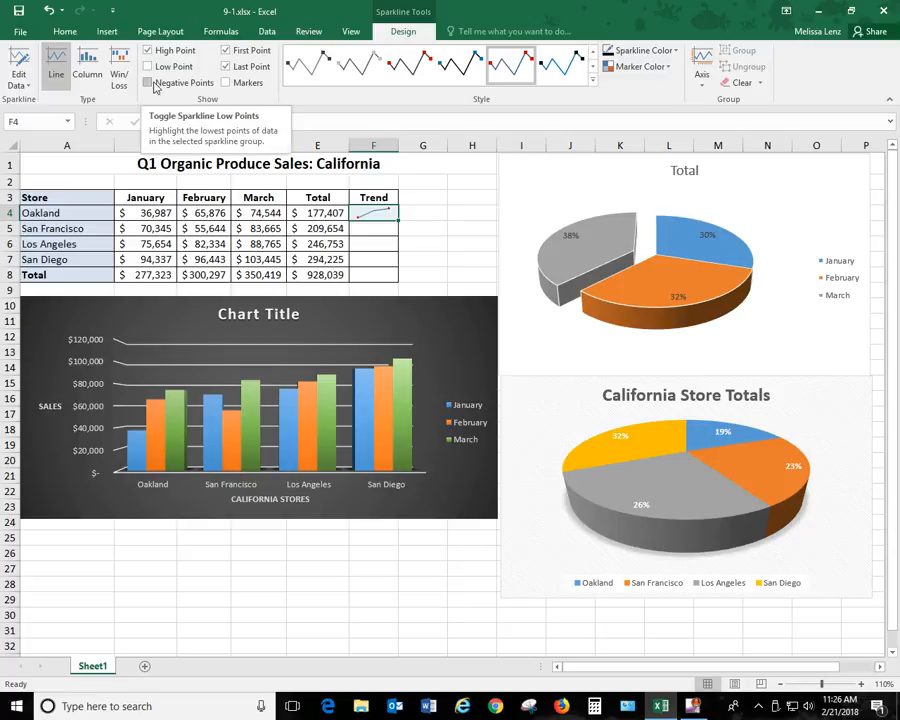
pyautogui.click(226, 84)
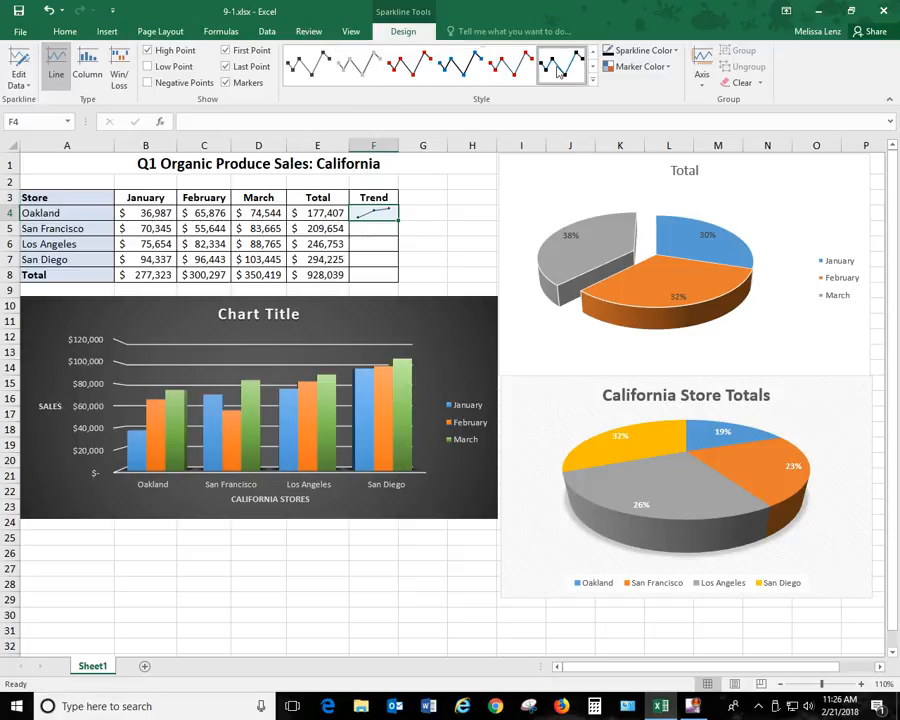
# Try dark green theme colors for the Oakland sparkline's markers and high point, and undo the color changes
pyautogui.click(641, 67)
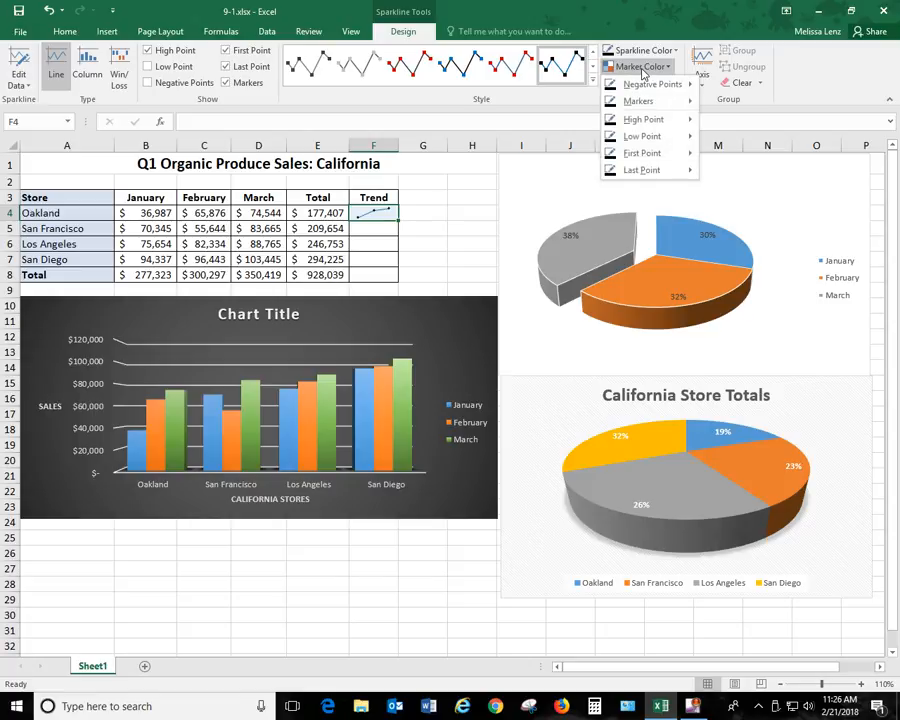
pyautogui.moveTo(655, 104)
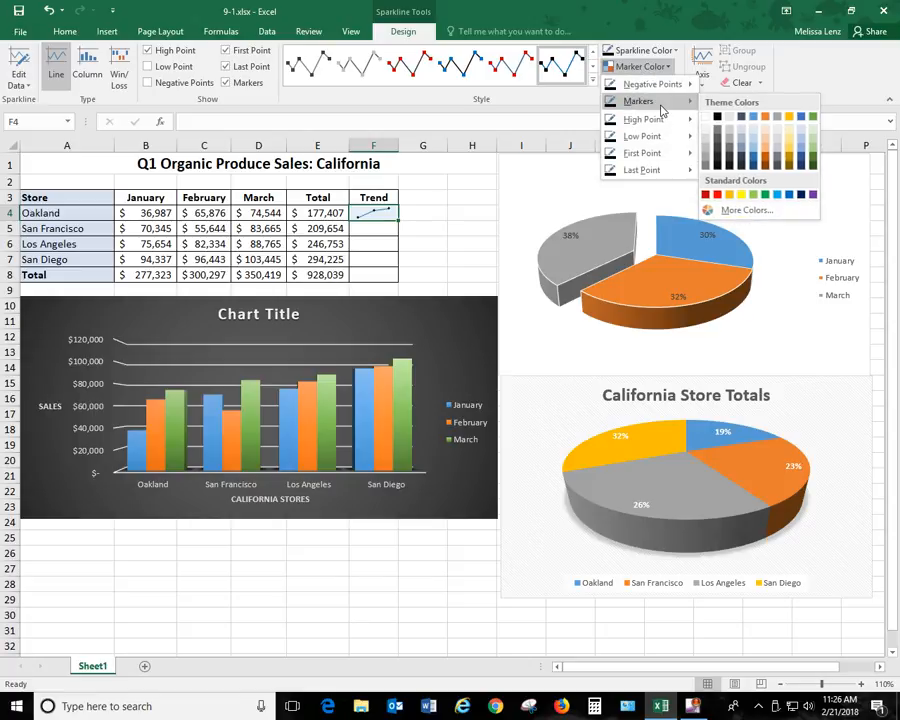
pyautogui.click(814, 161)
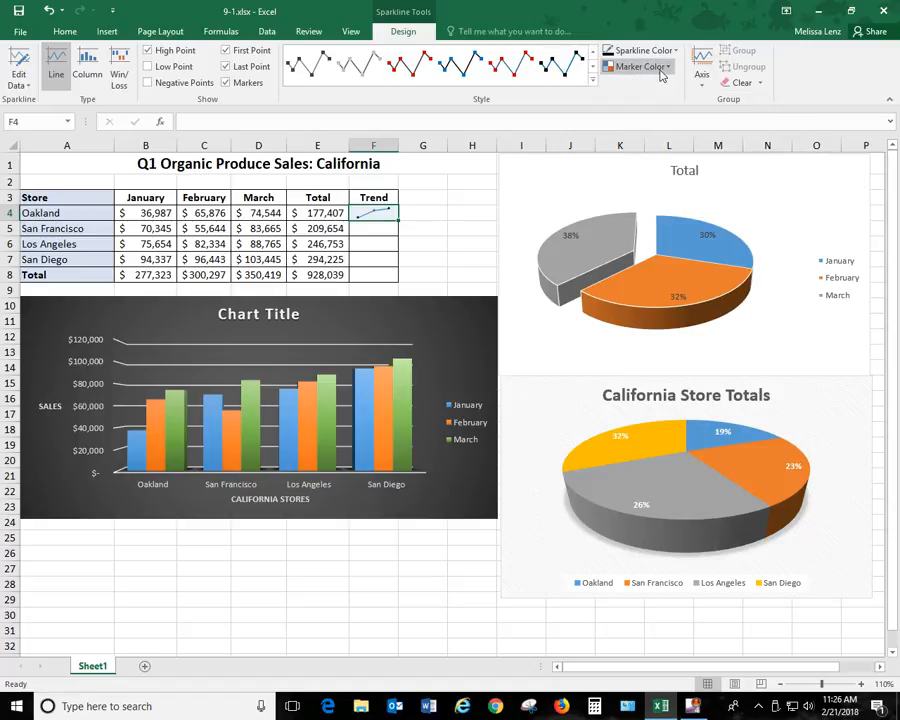
pyautogui.click(612, 67)
pyautogui.moveTo(670, 90)
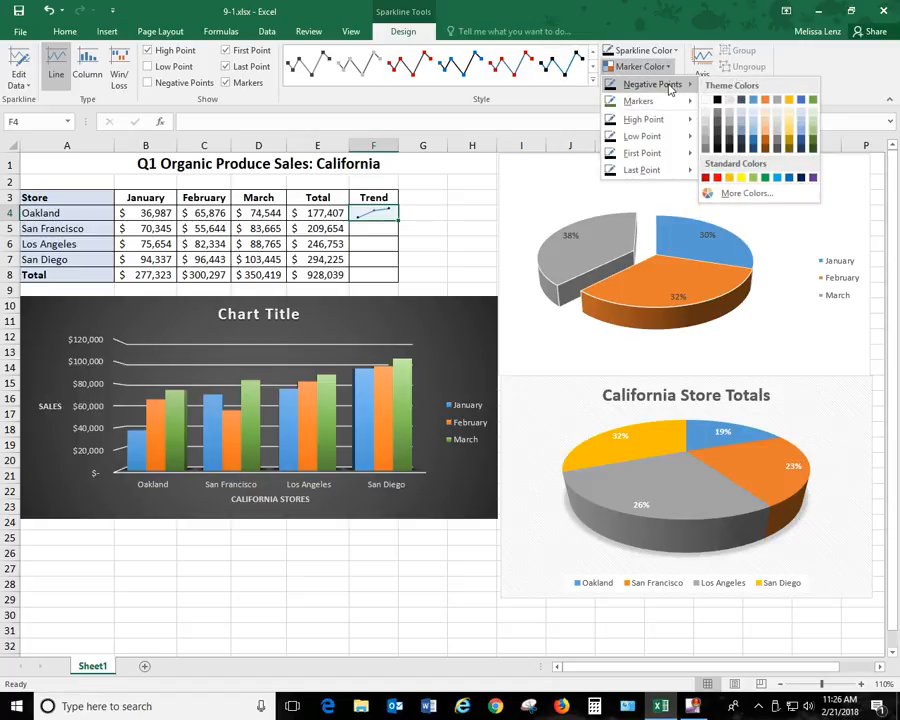
pyautogui.moveTo(662, 119)
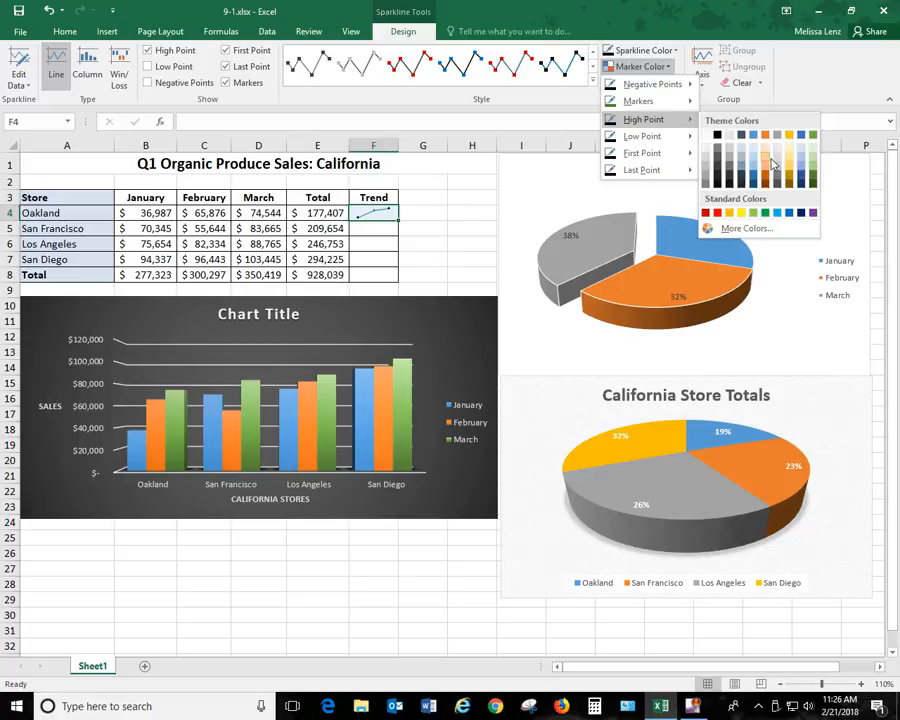
pyautogui.click(808, 182)
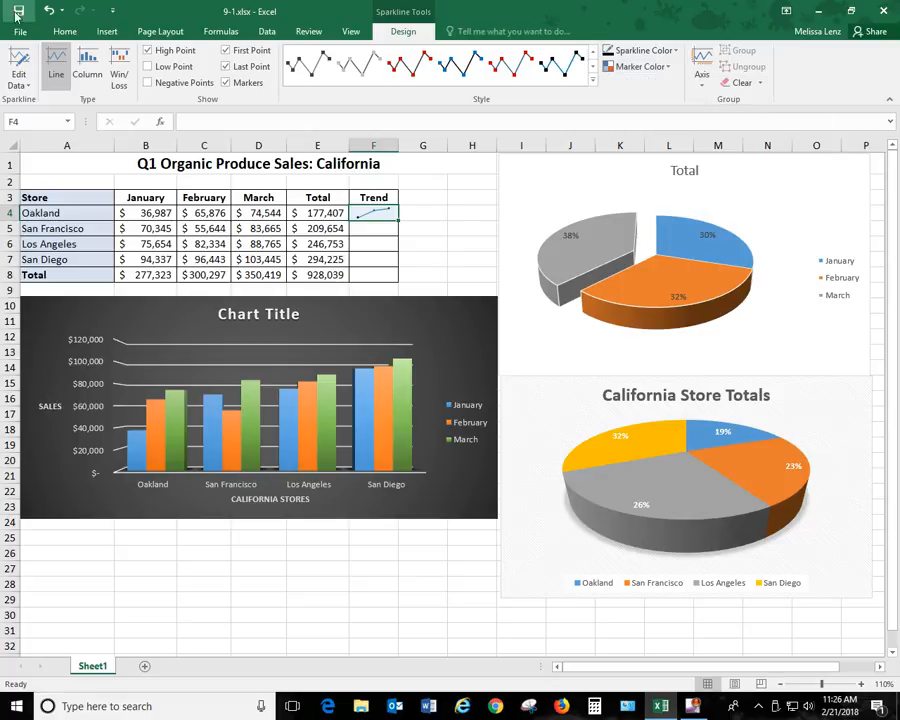
pyautogui.click(48, 12)
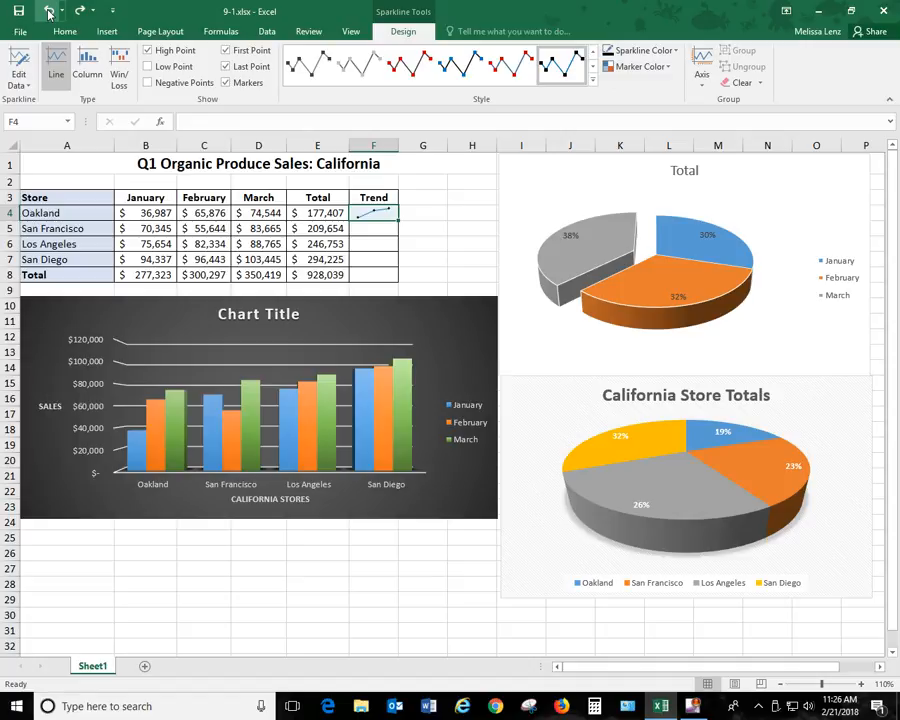
# Apply a green sparkline style to F4 and fill the sparkline down to F7 for the remaining stores
pyautogui.click(593, 80)
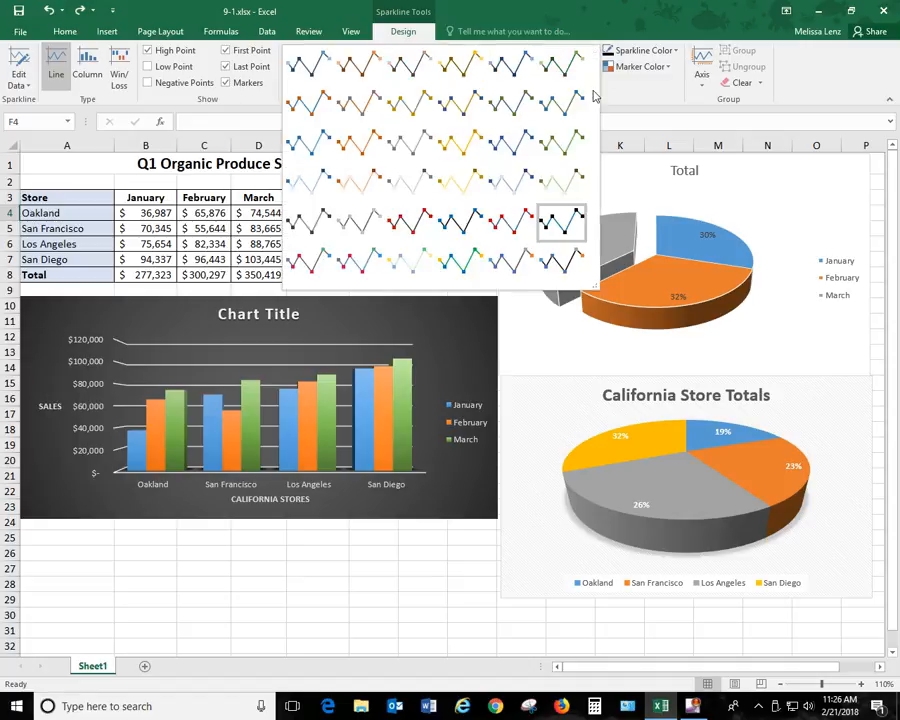
pyautogui.click(559, 141)
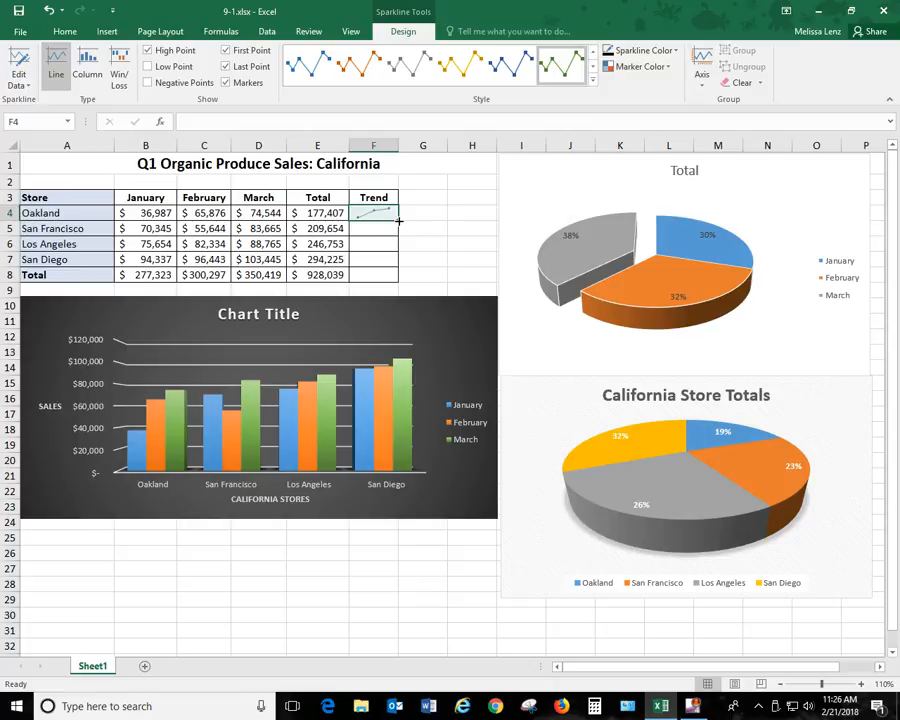
pyautogui.moveTo(398, 218); pyautogui.dragTo(402, 262)
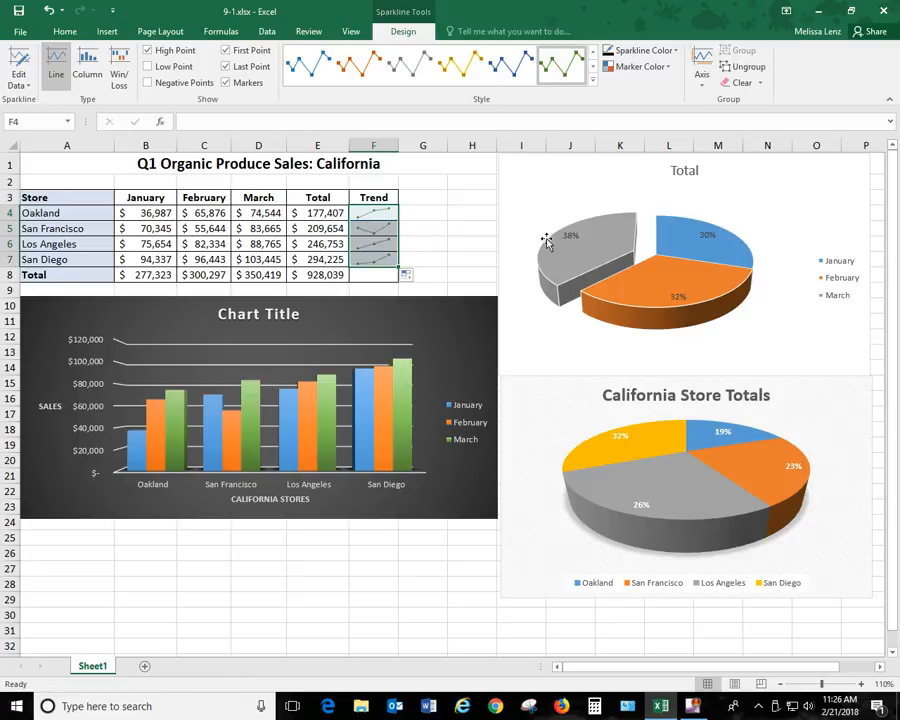
# Undo the fill, all sparkline formatting and the sparkline insertion, leaving the Trend column empty
pyautogui.click(356, 227)
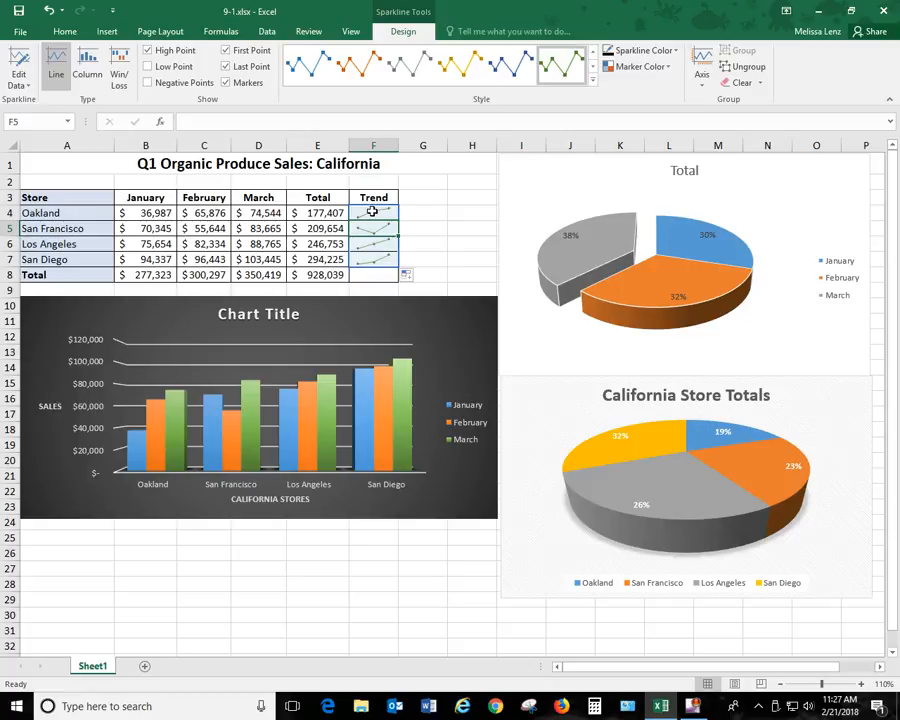
pyautogui.hotkey('ctrl', 'z')
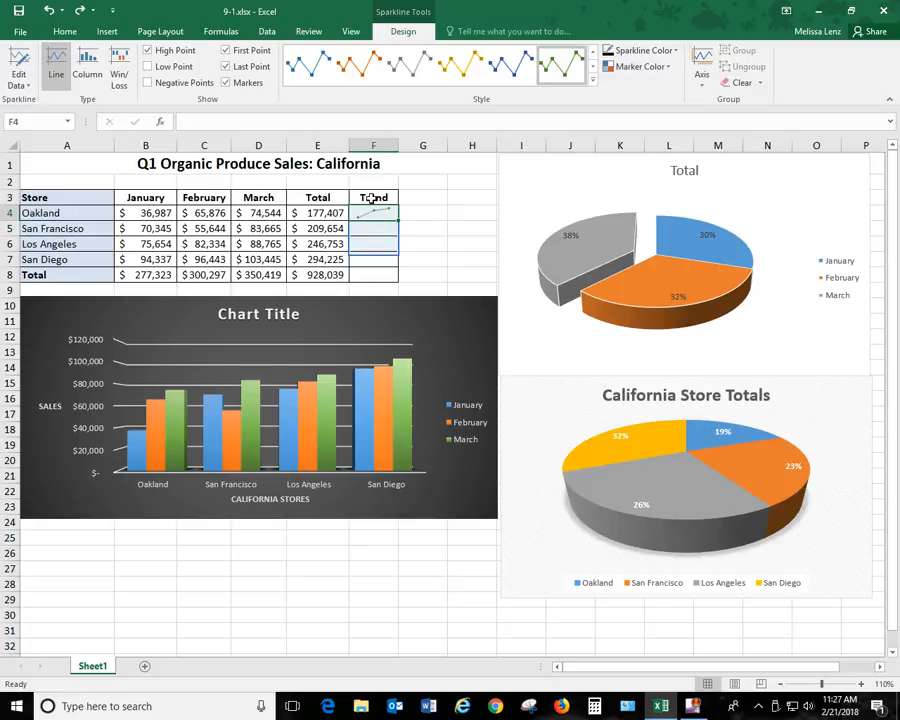
pyautogui.hotkey('ctrl', 'z')
pyautogui.hotkey('ctrl', 'z')
pyautogui.hotkey('ctrl', 'z')
pyautogui.hotkey('ctrl', 'z')
pyautogui.hotkey('ctrl', 'z')
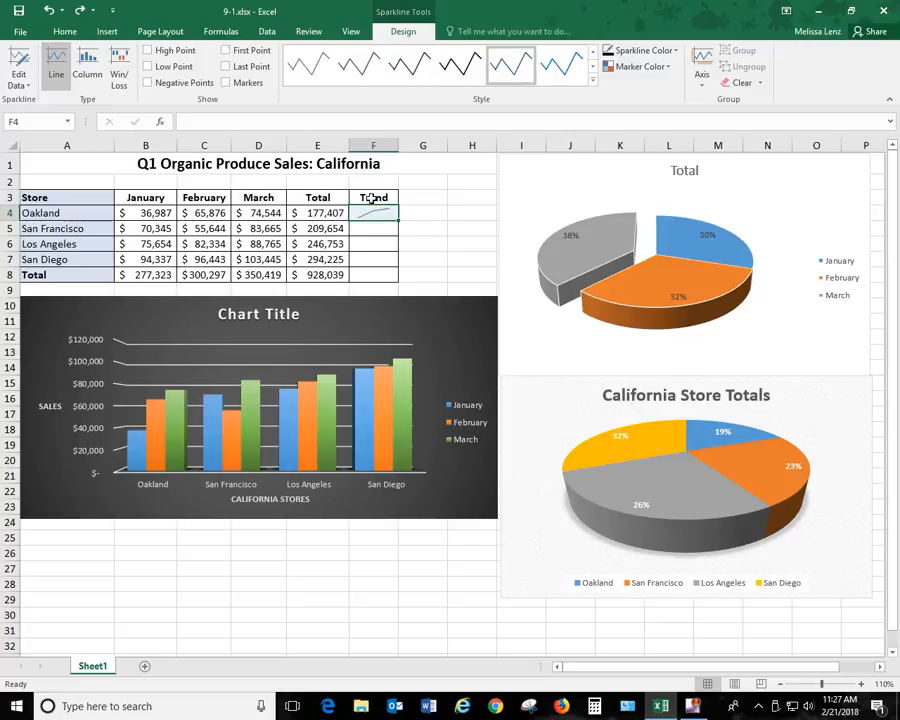
pyautogui.hotkey('ctrl', 'z')
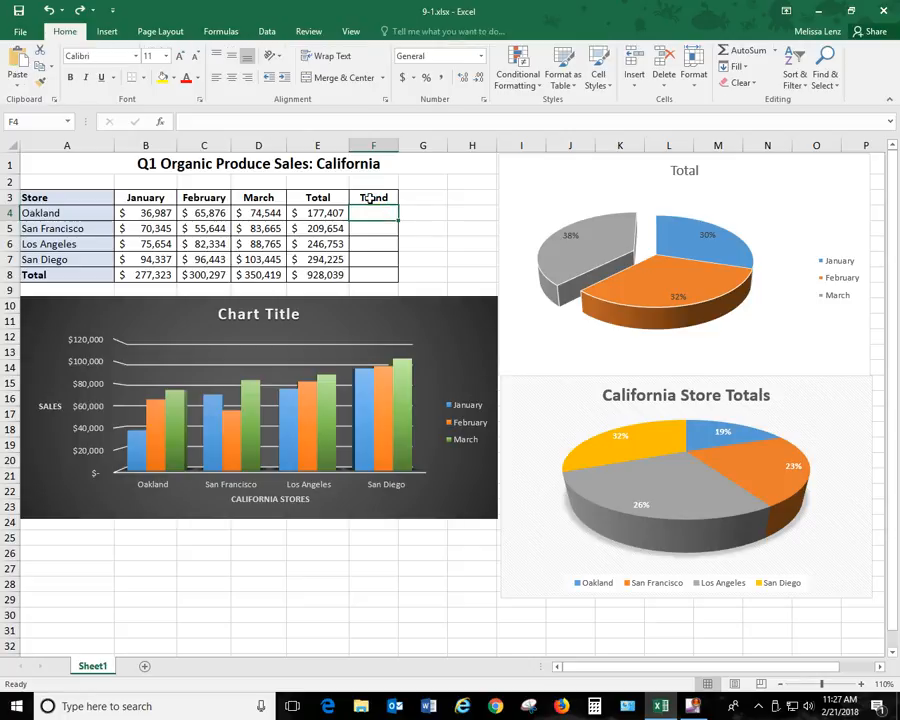
# Create a line sparkline in Oakland's Trend cell F4 from the monthly sales in B4:D4
pyautogui.click(418, 226)
pyautogui.click(380, 210)
pyautogui.click(108, 32)
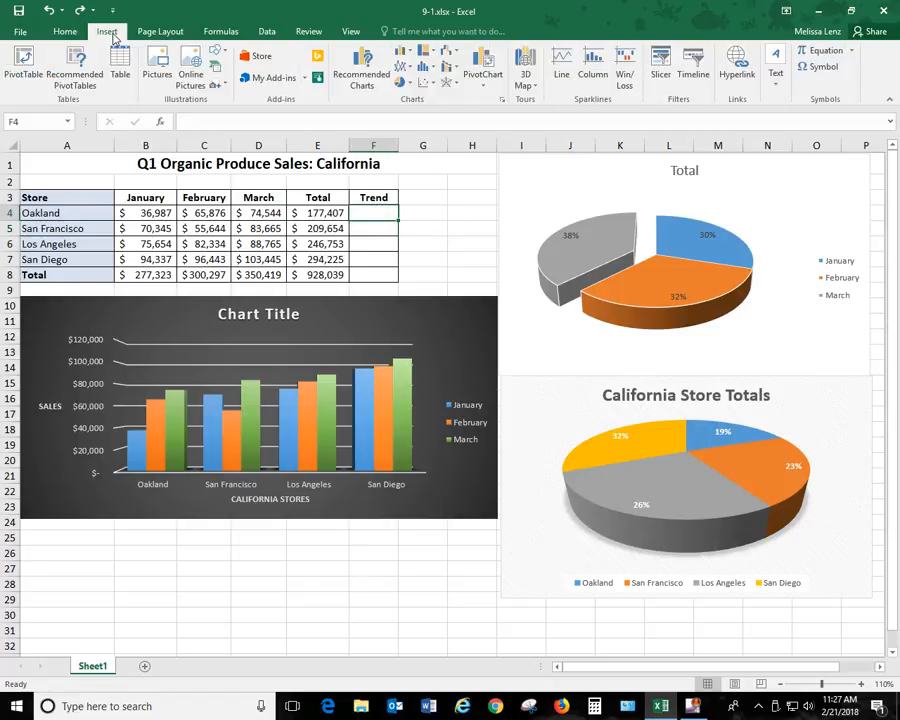
pyautogui.click(562, 75)
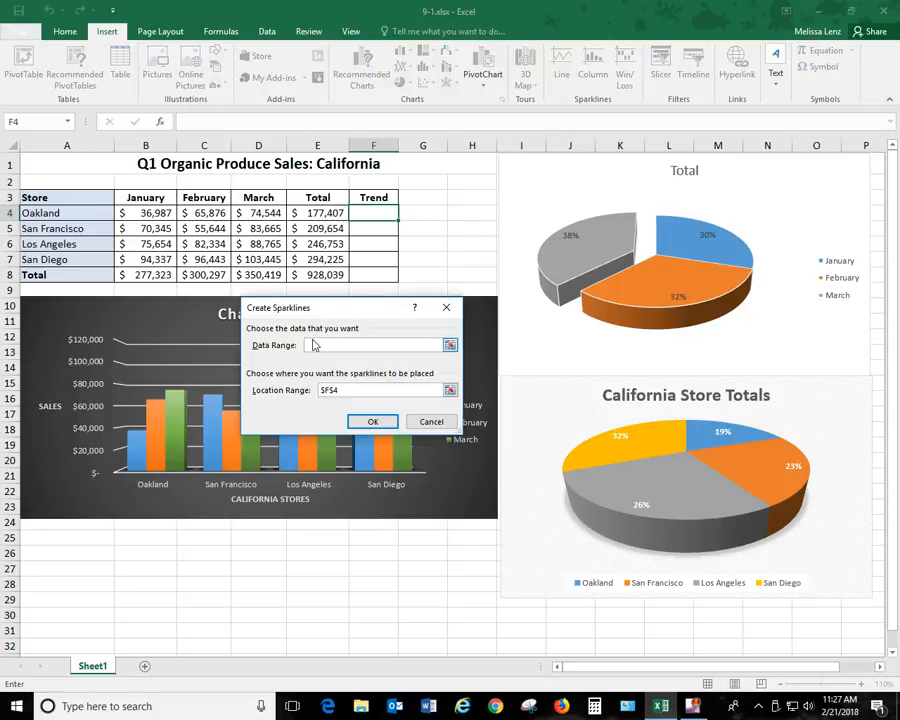
pyautogui.moveTo(150, 213); pyautogui.dragTo(265, 213)
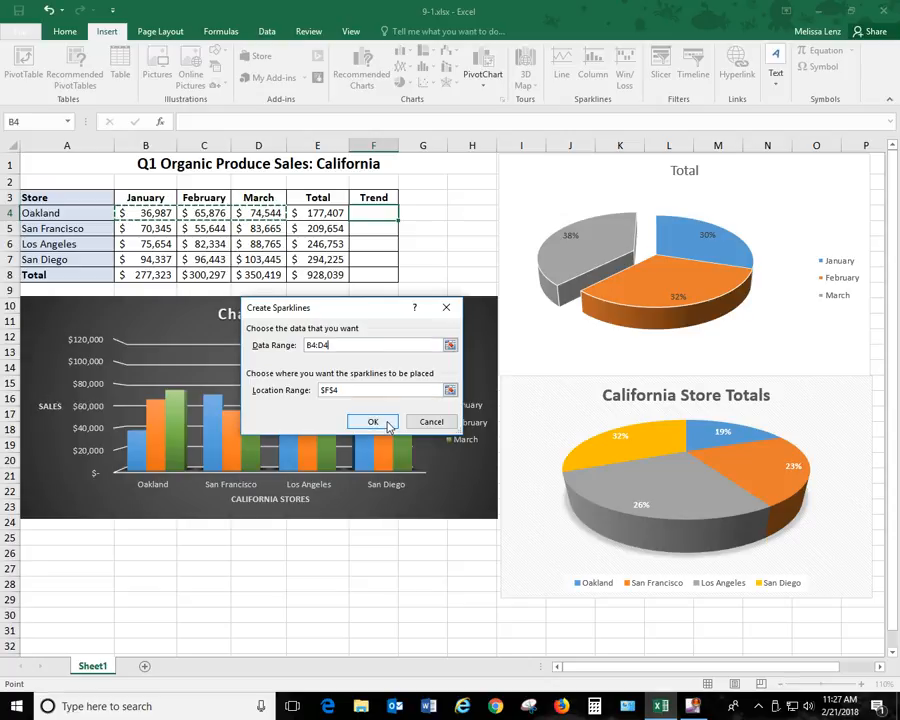
pyautogui.click(372, 421)
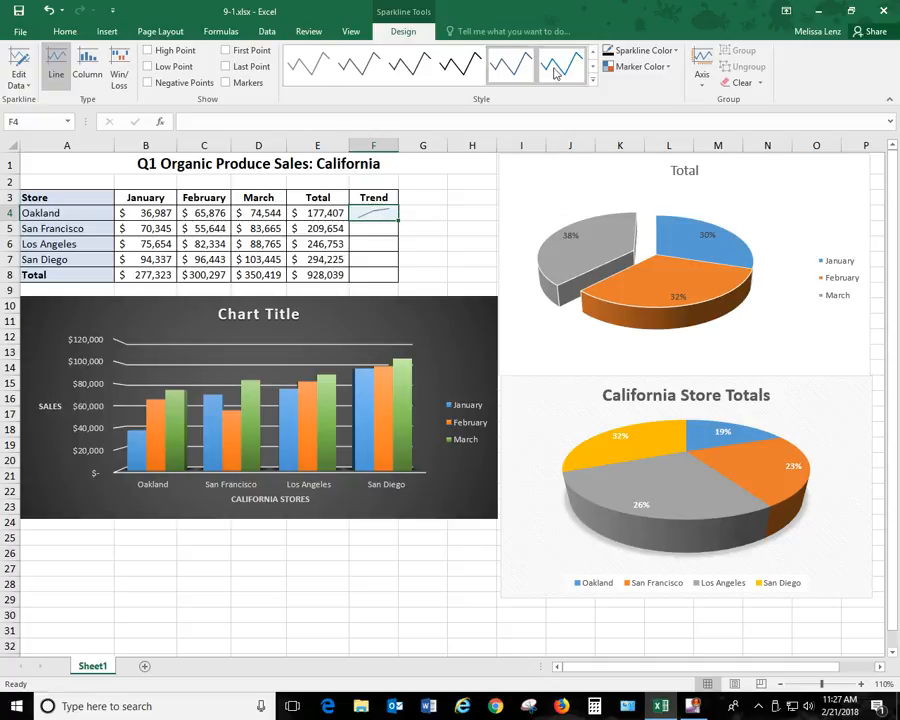
# Apply a green style to the Oakland sparkline and turn on its markers
pyautogui.click(593, 80)
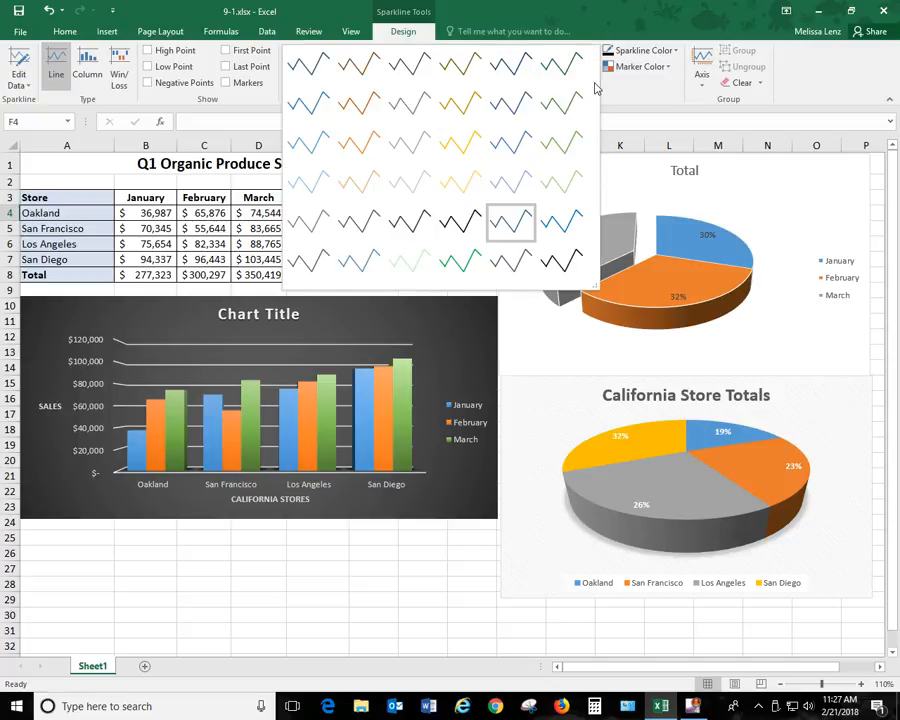
pyautogui.click(562, 148)
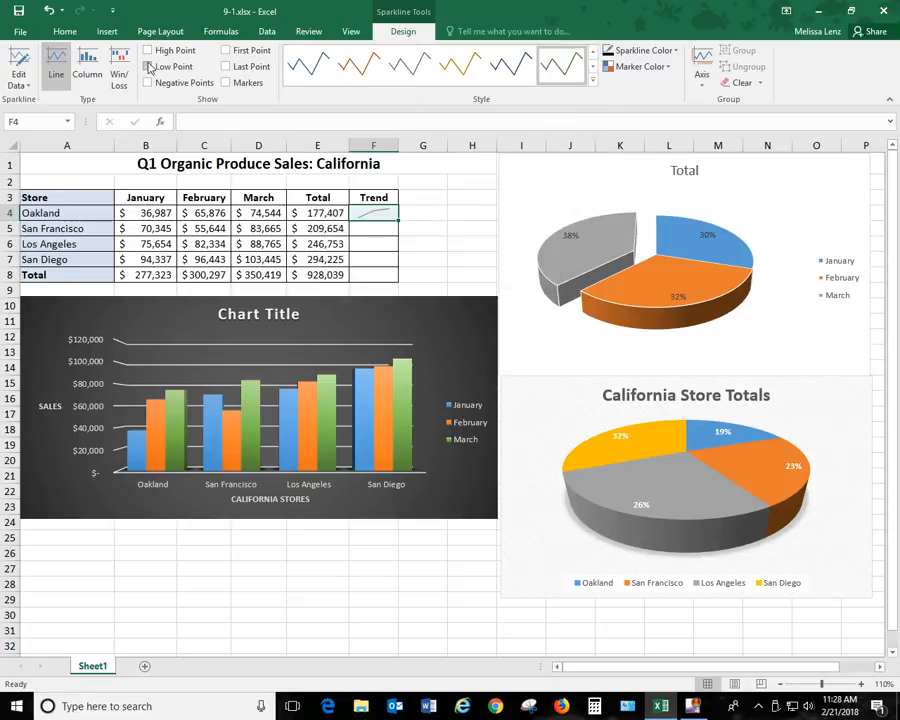
pyautogui.click(226, 83)
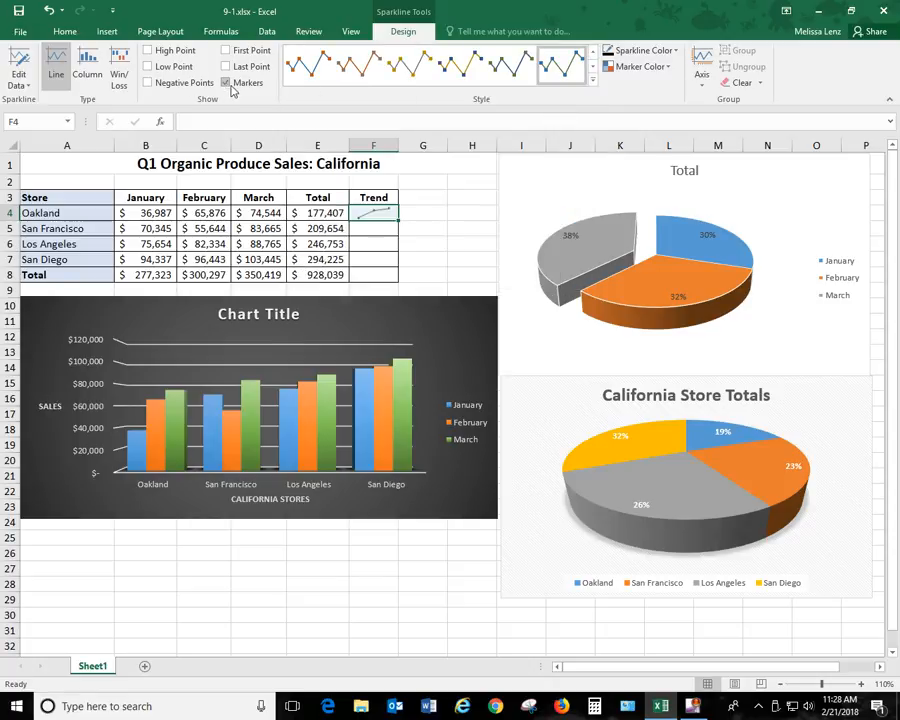
# Color the sparkline's markers the darkest theme green and fill the sparkline from F4 down to F7
pyautogui.click(648, 66)
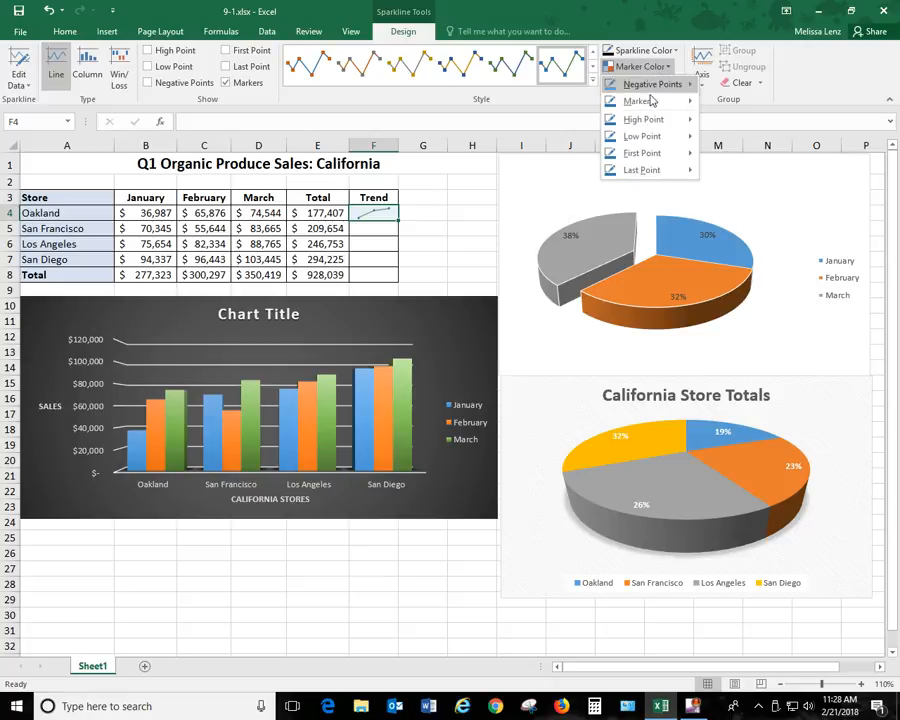
pyautogui.moveTo(640, 101)
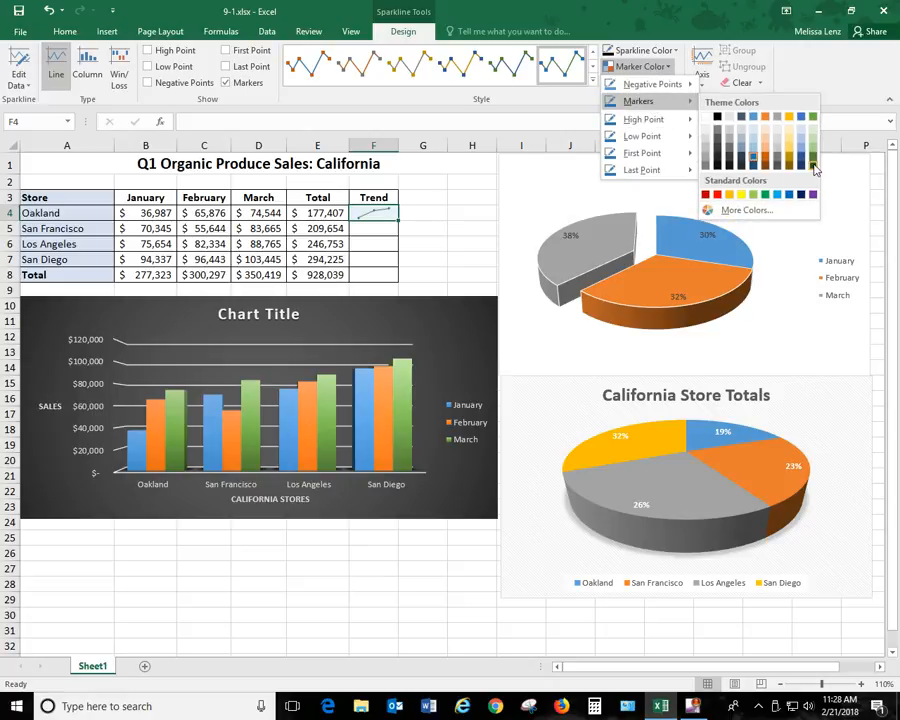
pyautogui.click(812, 167)
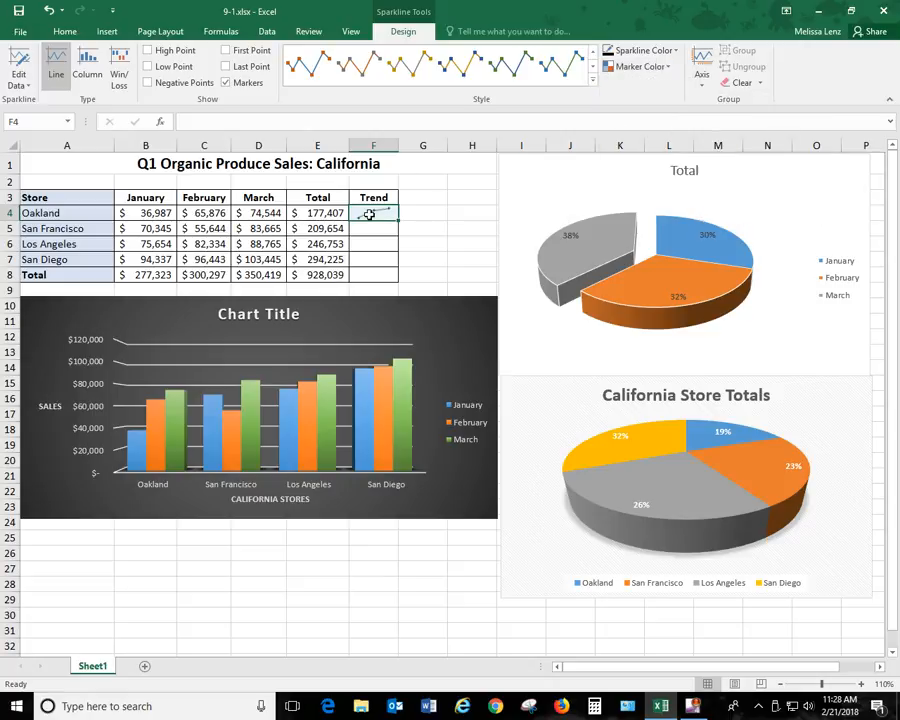
pyautogui.moveTo(399, 220); pyautogui.dragTo(393, 262)
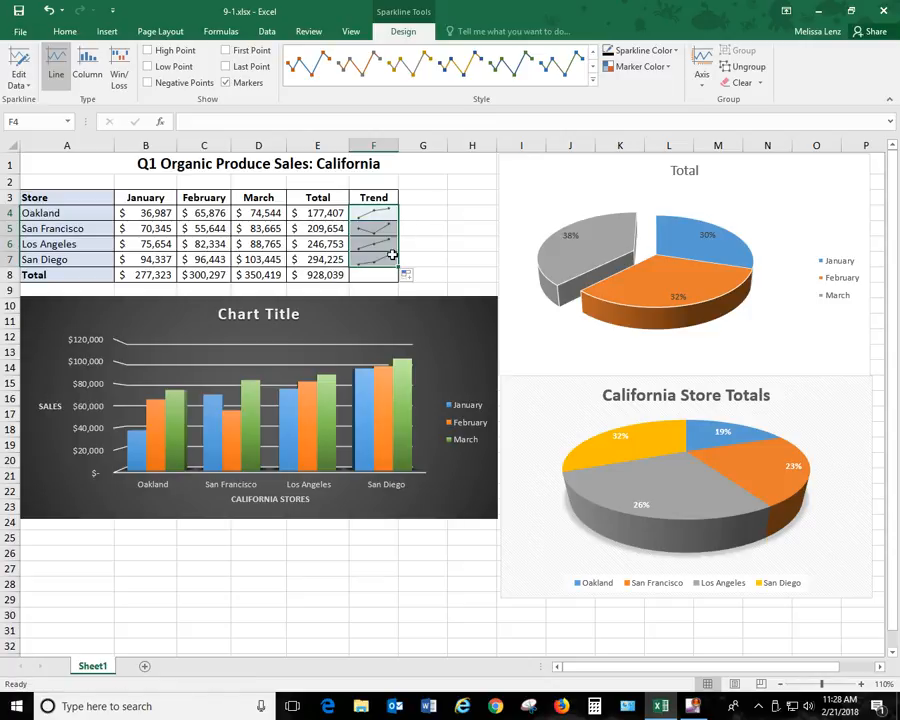